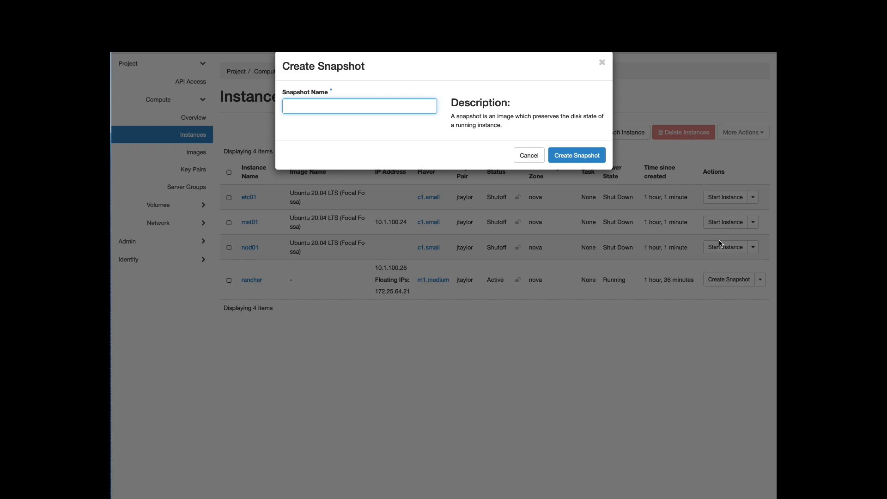
Create a snapshot of the mst01 instance named mst01-snapshot
{"action": "left_click", "coordinate": [322, 101]}
{"action": "type", "text": "mst01-snapshot"}
{"action": "left_click", "coordinate": [576, 156]}
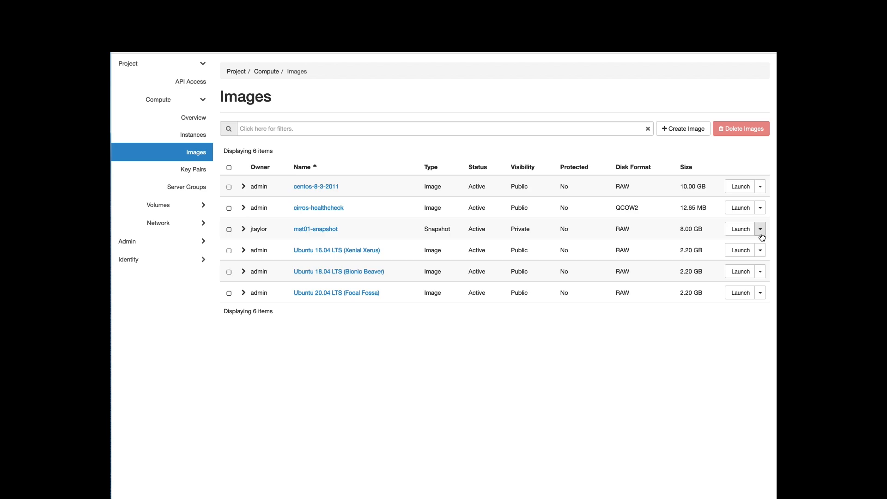
Create an 8 GiB volume named mst01-volume from the mst01-snapshot image
{"action": "left_click", "coordinate": [760, 229]}
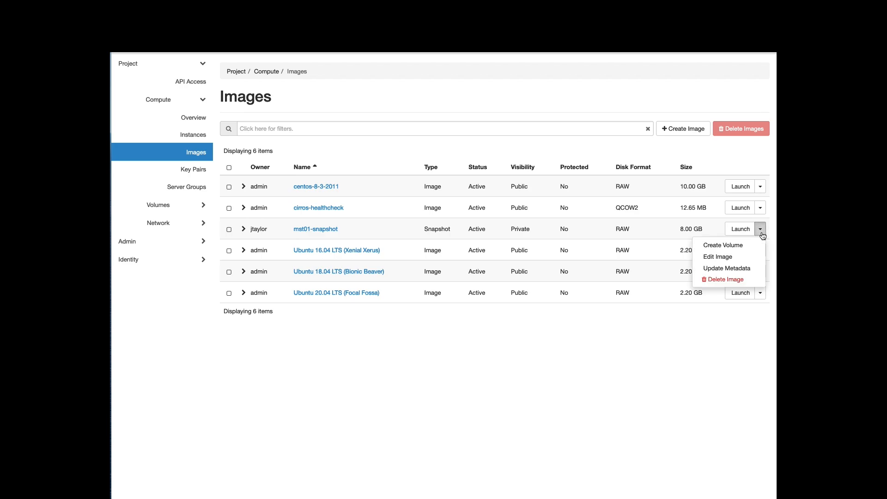
{"action": "left_click", "coordinate": [744, 248]}
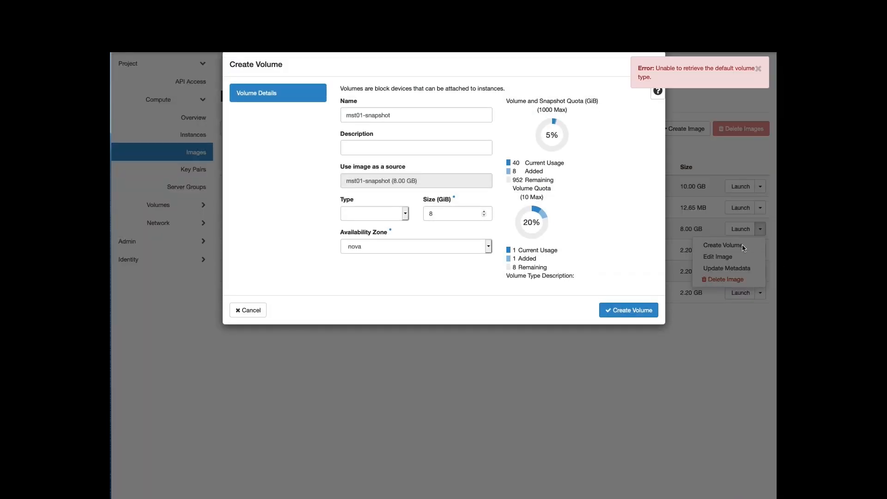
{"action": "double_click", "coordinate": [400, 114]}
{"action": "type", "text": "volume"}
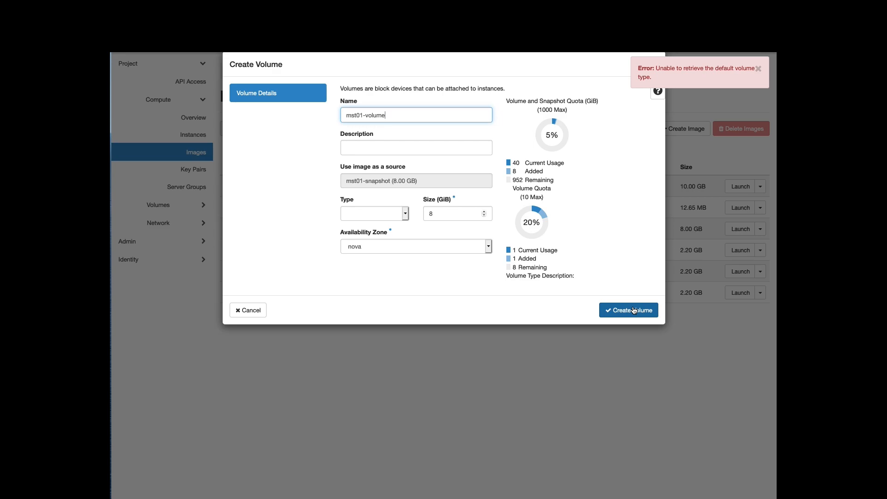
{"action": "left_click", "coordinate": [633, 310]}
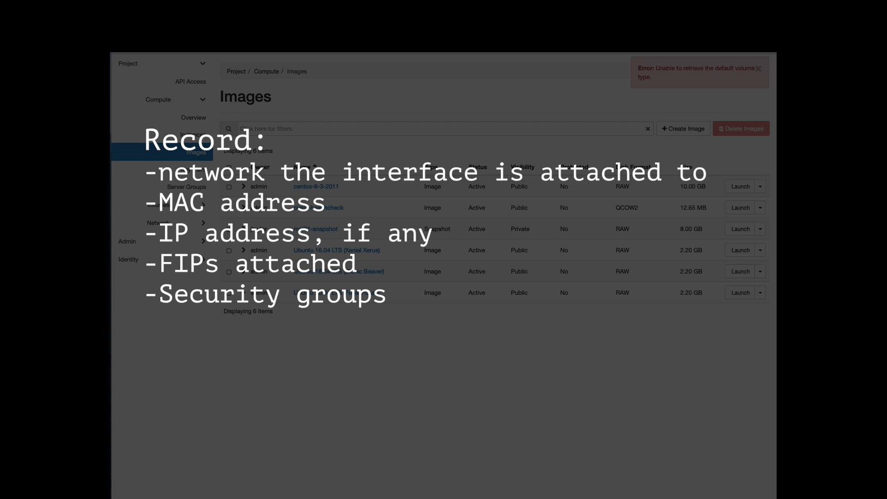
Review the mst01 instance's interface for its network, fixed IP and MAC address, and return to the instances list
{"action": "left_click", "coordinate": [201, 129]}
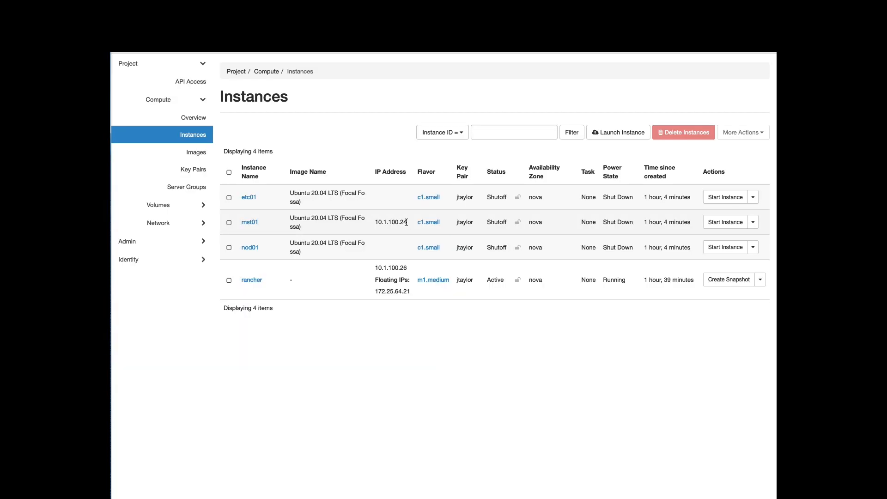
{"action": "left_click", "coordinate": [250, 223]}
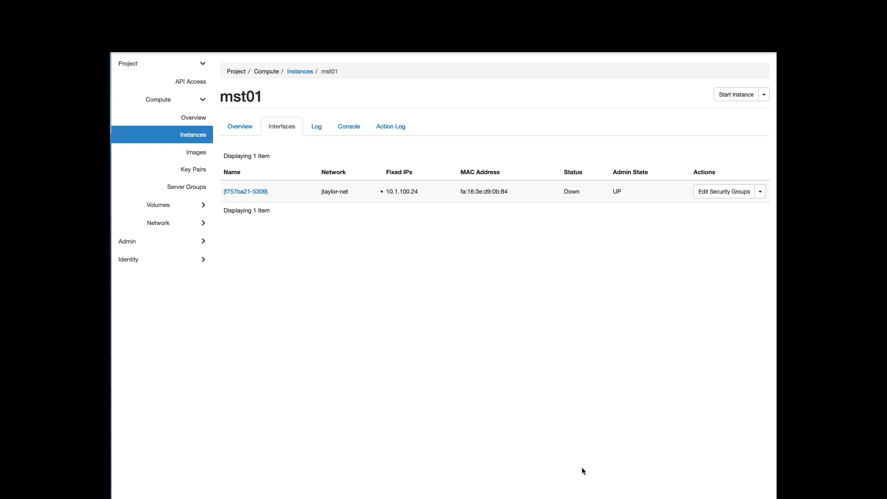
{"action": "left_click", "coordinate": [184, 136]}
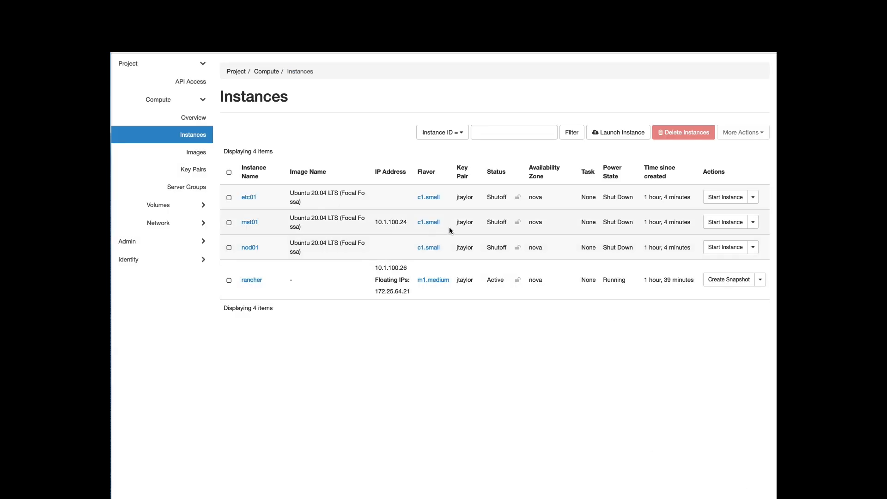
Detach the interface with port 10.1.100.24 from the mst01 instance
{"action": "left_click", "coordinate": [752, 224]}
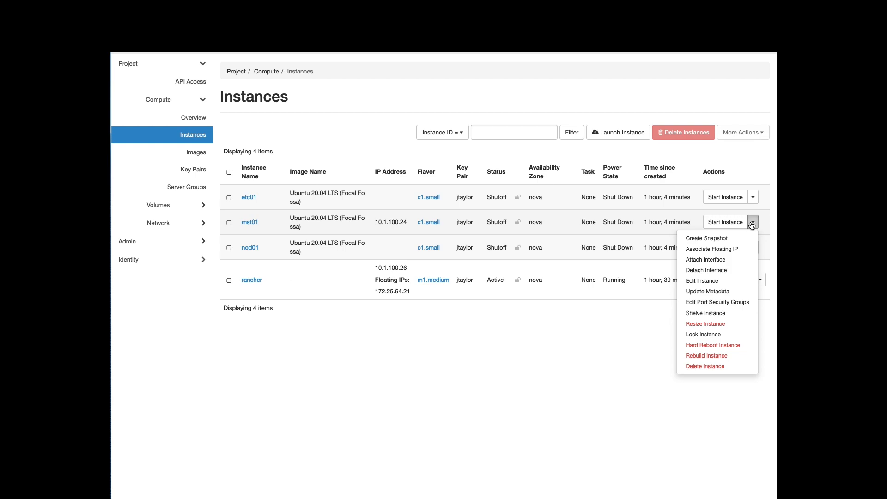
{"action": "left_click", "coordinate": [734, 269]}
{"action": "left_click", "coordinate": [413, 110]}
{"action": "left_click", "coordinate": [334, 135]}
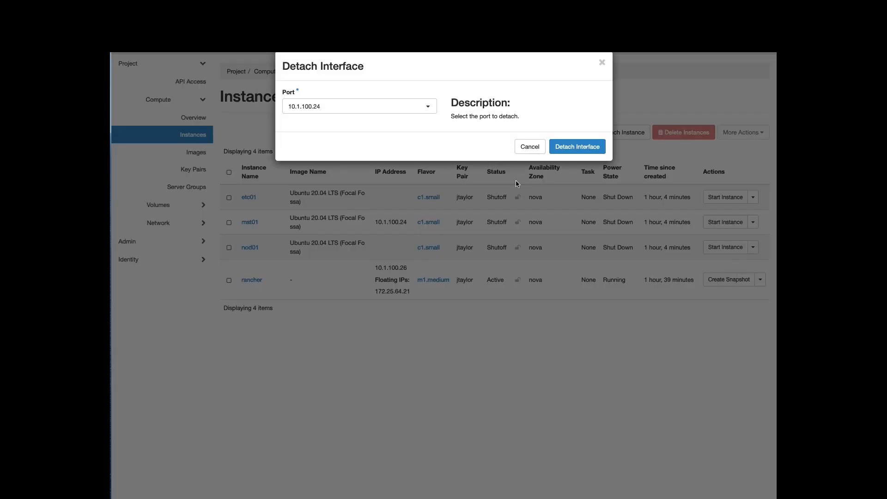
{"action": "left_click", "coordinate": [586, 151]}
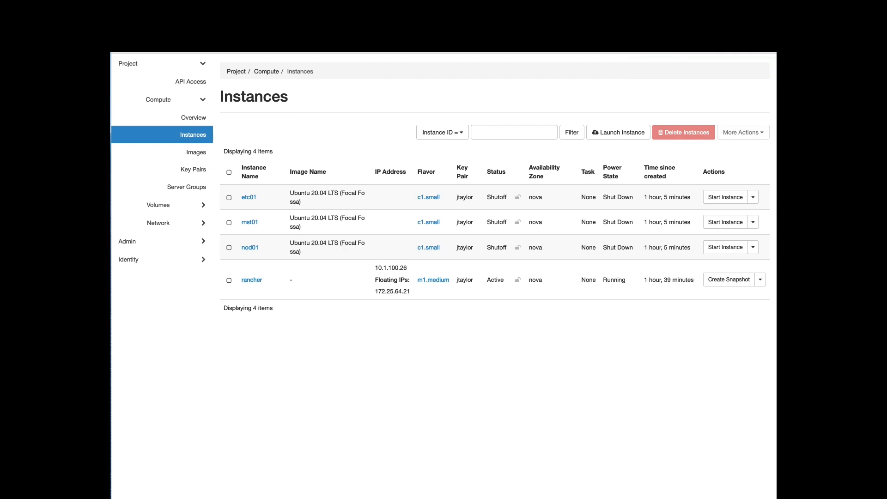
Start a new port on the network with subnet 10.1.100.0/24 and name it mst01
{"action": "left_click", "coordinate": [171, 225]}
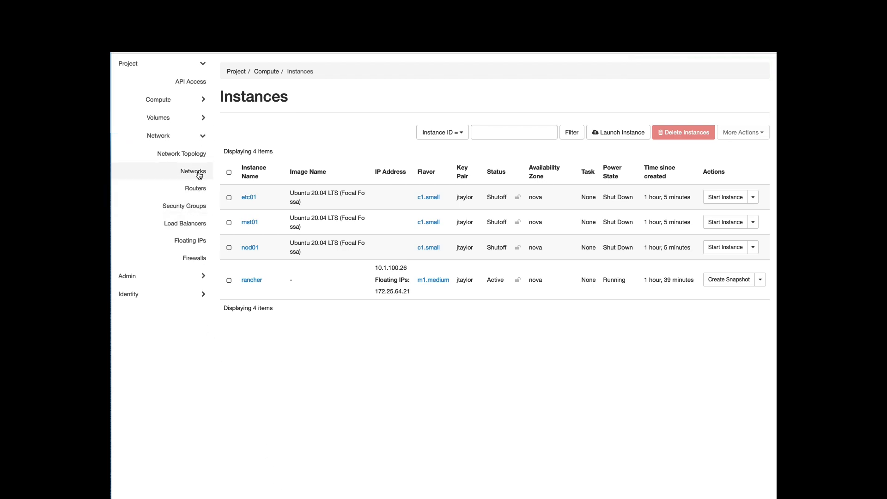
{"action": "left_click", "coordinate": [198, 173]}
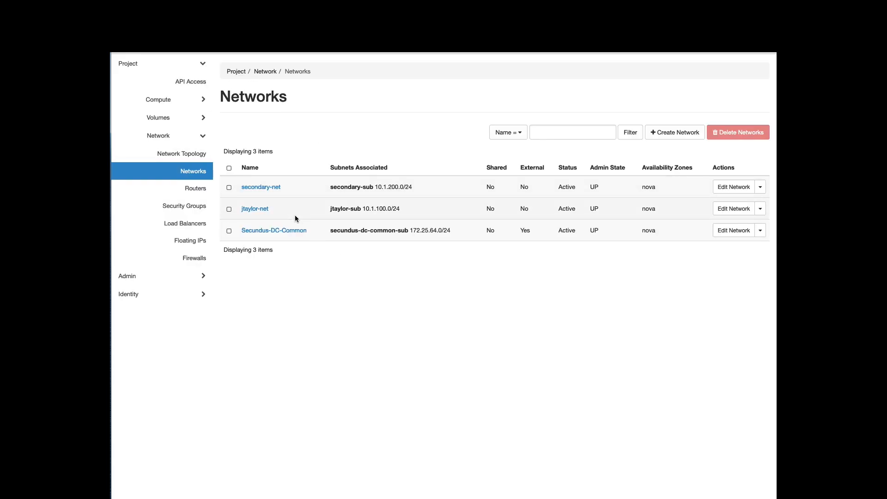
{"action": "left_click", "coordinate": [262, 211]}
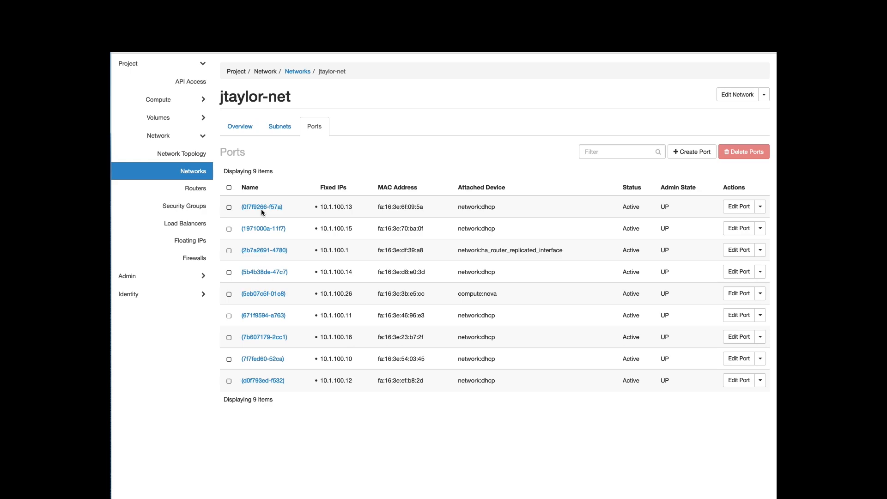
{"action": "left_click", "coordinate": [700, 156]}
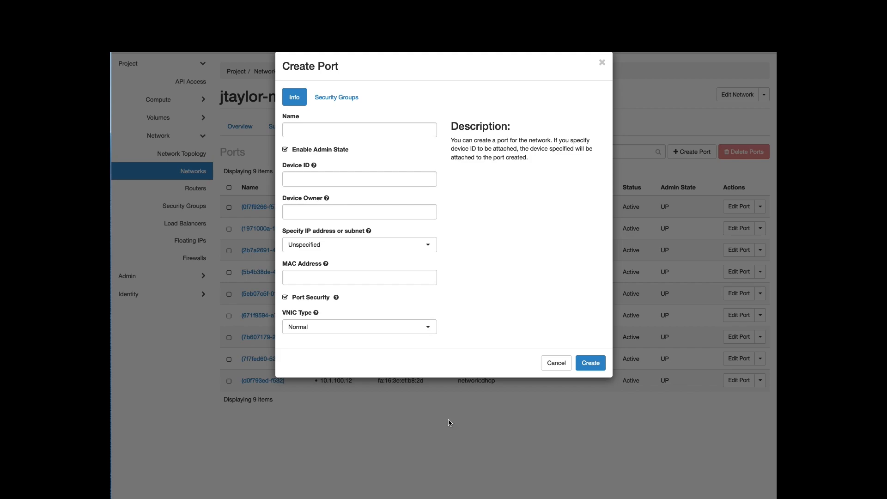
{"action": "left_click", "coordinate": [372, 131]}
{"action": "type", "text": "mst-"}
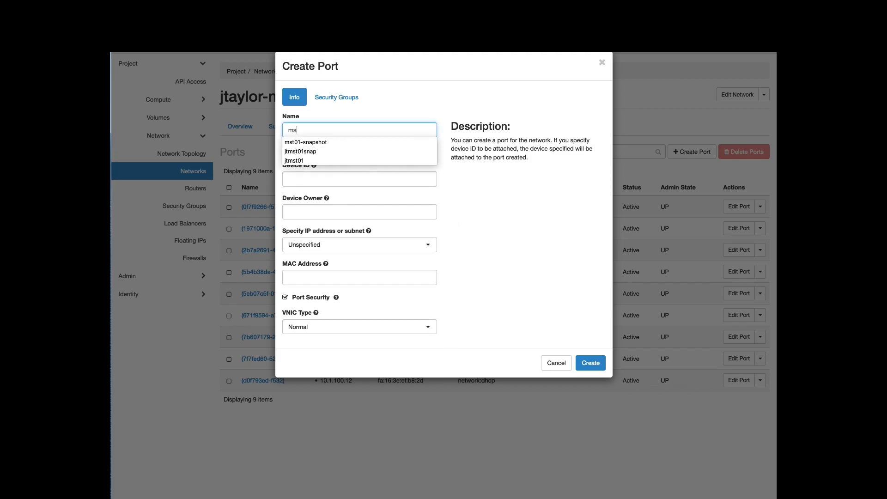
{"action": "key", "text": "BackSpace"}
{"action": "type", "text": "01"}
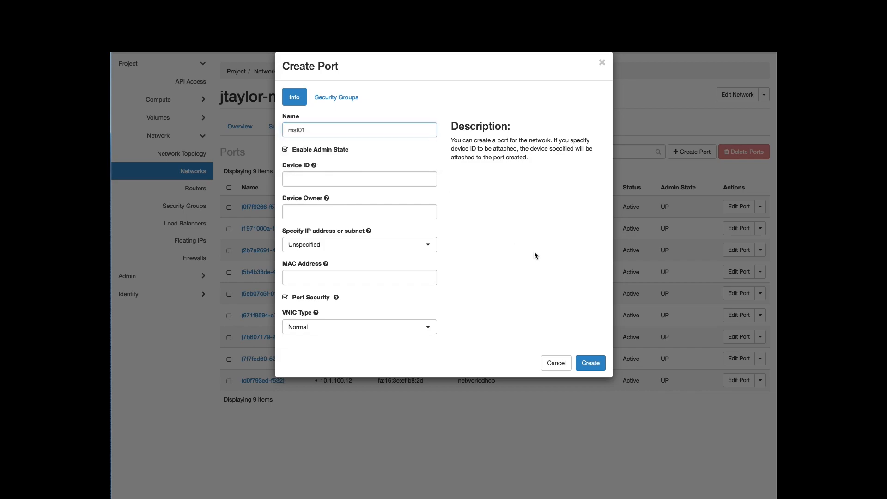
Give the new port the fixed IP address 10.1.100.24 and the MAC address fa:16:3e:d9:0b:84
{"action": "left_click", "coordinate": [534, 251]}
{"action": "left_click", "coordinate": [386, 243]}
{"action": "left_click", "coordinate": [333, 283]}
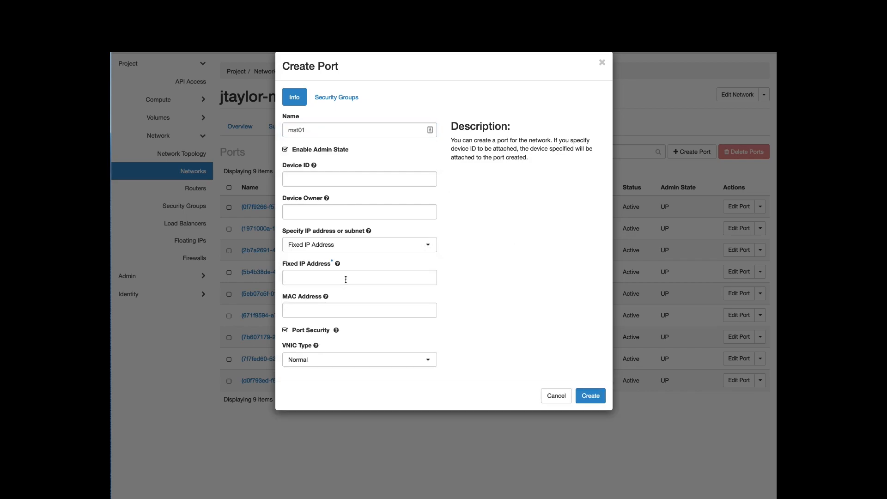
{"action": "left_click", "coordinate": [334, 280]}
{"action": "type", "text": "10.1.100.24"}
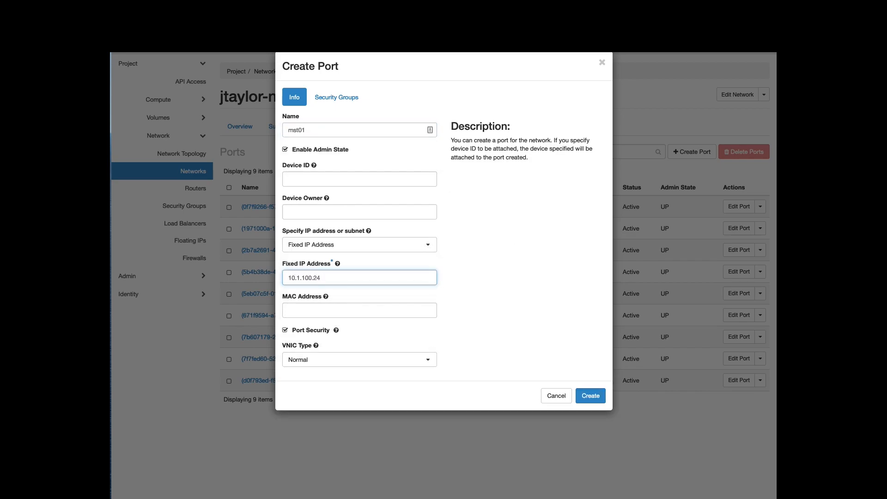
{"action": "left_click", "coordinate": [324, 307]}
{"action": "key", "text": "Tab"}
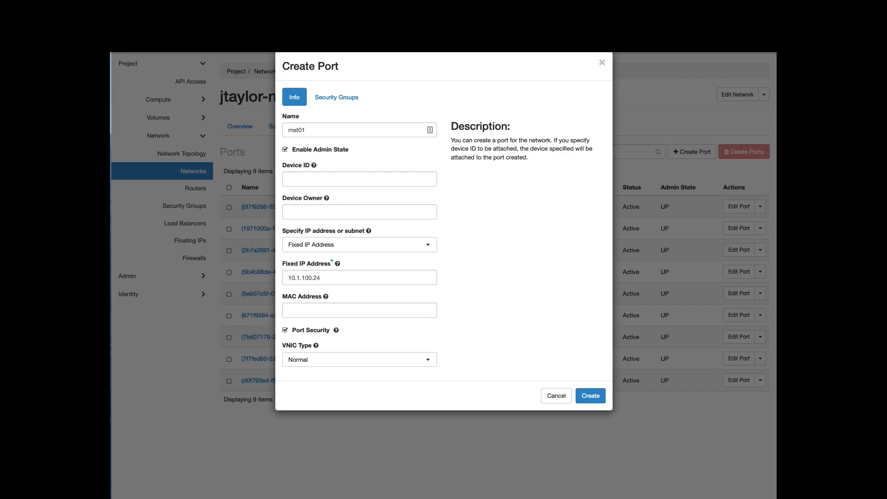
{"action": "left_click", "coordinate": [354, 309]}
{"action": "type", "text": "fa:16:3e:d9:0b:84"}
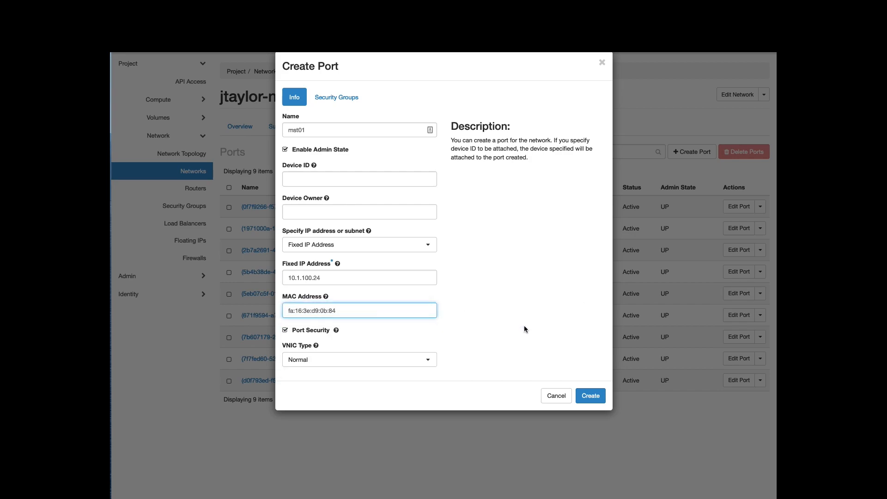
Add the ssh-icmp security group to the port and create it
{"action": "left_click", "coordinate": [340, 98]}
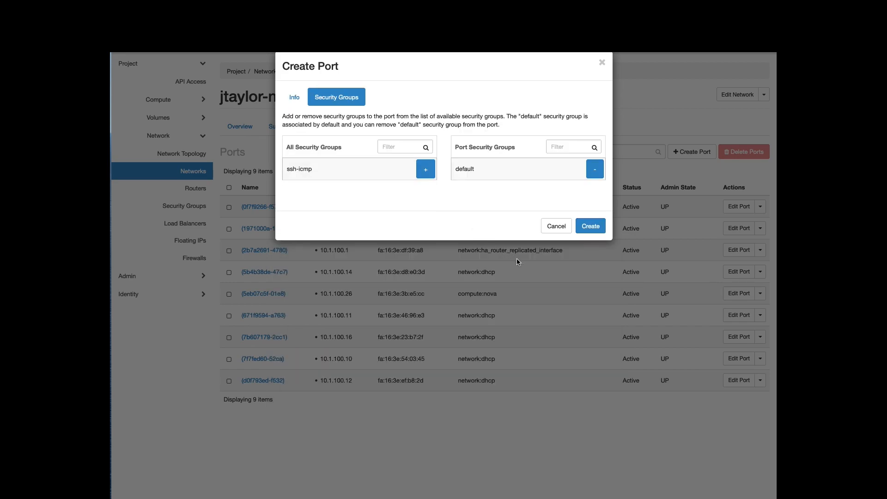
{"action": "left_click", "coordinate": [425, 170]}
{"action": "left_click", "coordinate": [590, 226]}
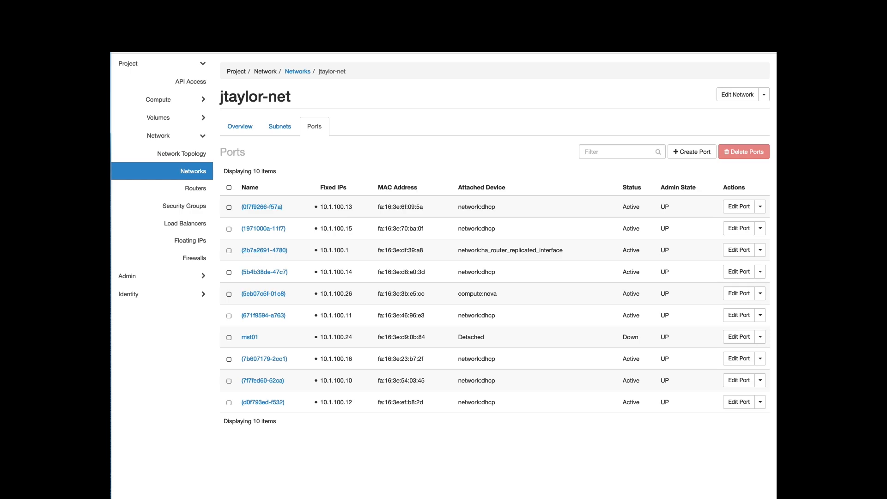
Start launching an instance from mst01-volume and name it mst01-vb
{"action": "left_click", "coordinate": [182, 122]}
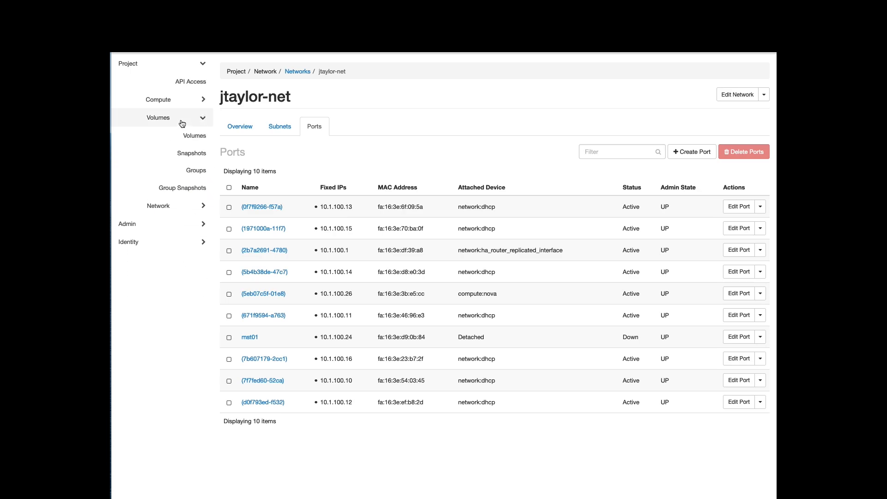
{"action": "left_click", "coordinate": [180, 141]}
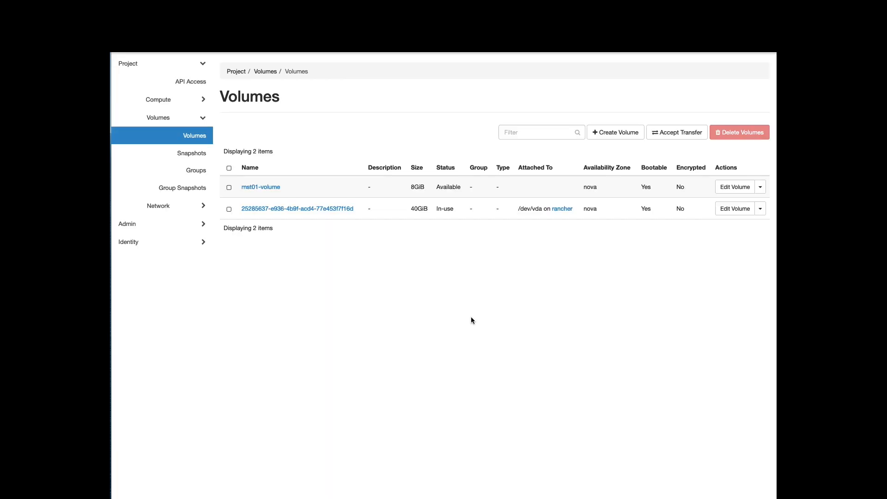
{"action": "left_click", "coordinate": [760, 187]}
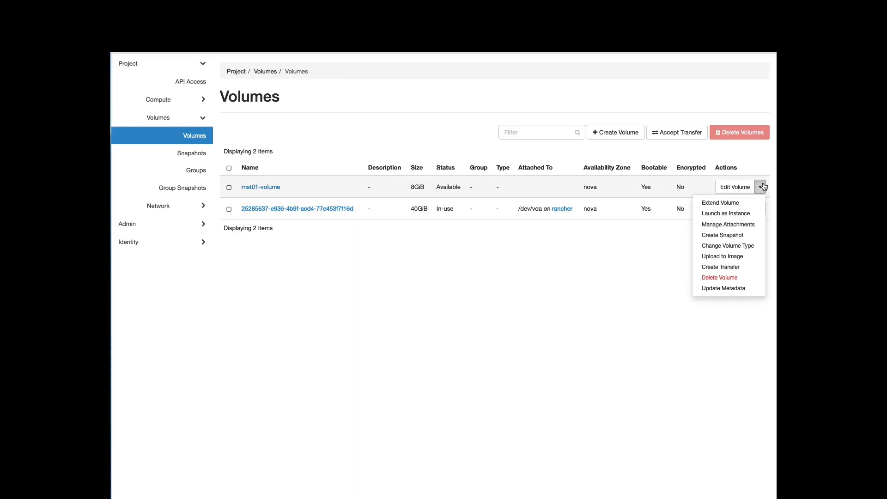
{"action": "left_click", "coordinate": [739, 211]}
{"action": "left_click", "coordinate": [392, 125]}
{"action": "type", "text": "mst01-vb"}
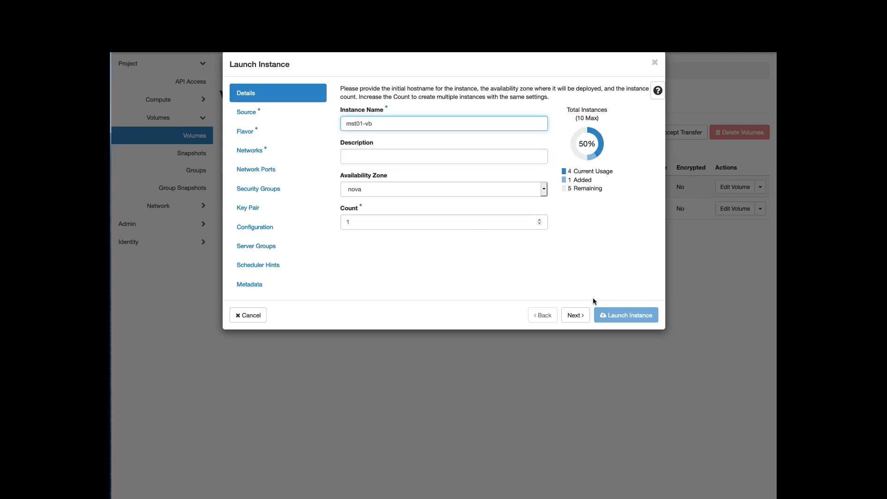
Set the boot source to Volume with mst01-volume allocated, and choose the 2x2x10 flavor
{"action": "left_click", "coordinate": [250, 113]}
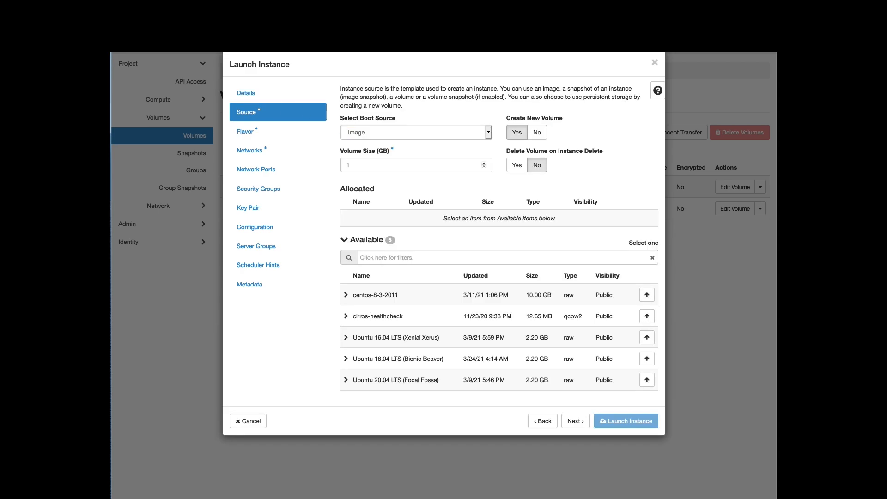
{"action": "left_click", "coordinate": [490, 133]}
{"action": "left_click", "coordinate": [397, 151]}
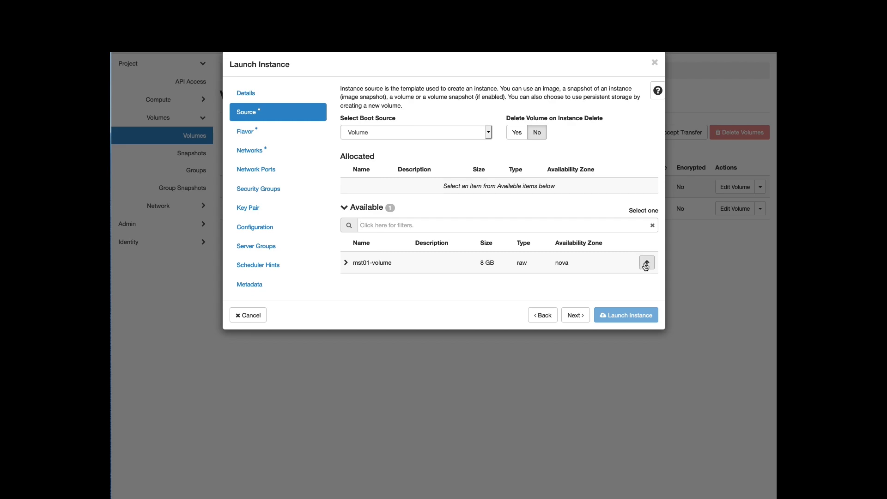
{"action": "left_click", "coordinate": [646, 263]}
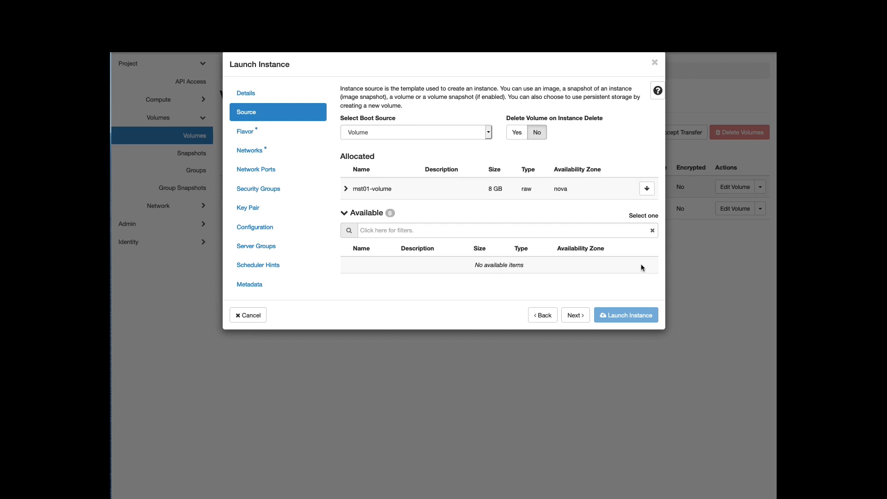
{"action": "left_click", "coordinate": [245, 131]}
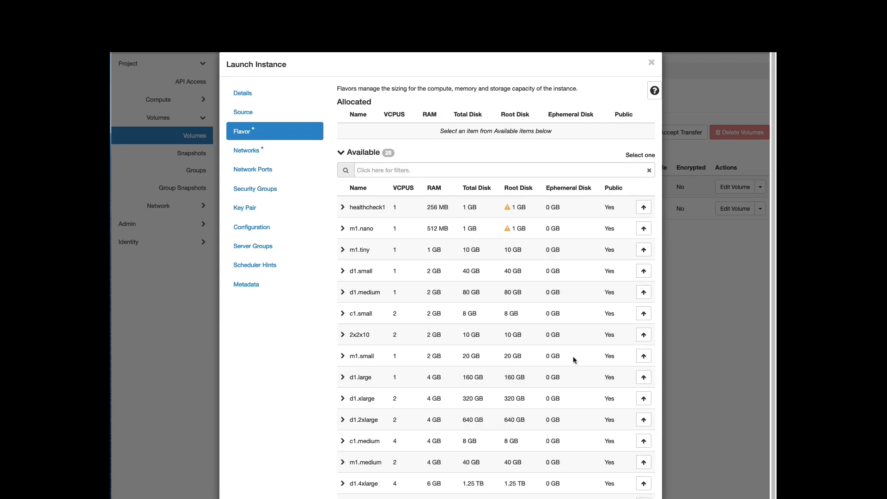
{"action": "left_click", "coordinate": [643, 335]}
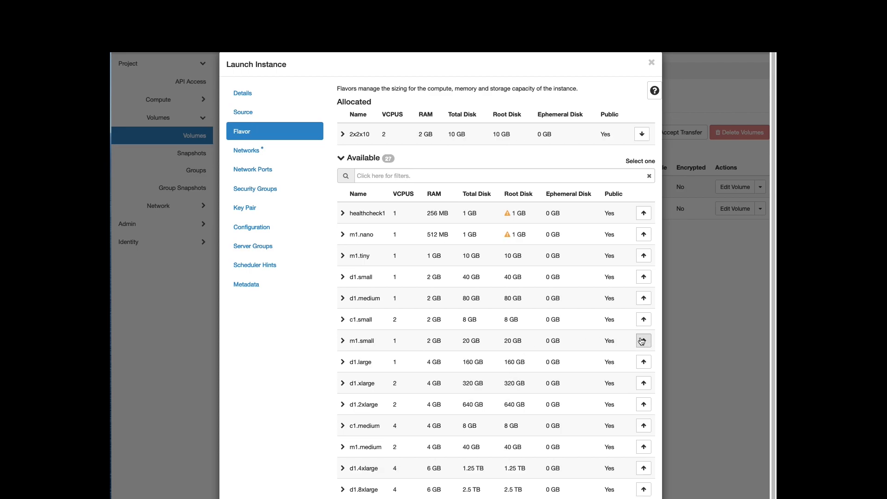
Allocate the mst01 network port to the new instance and launch it
{"action": "left_click", "coordinate": [254, 170]}
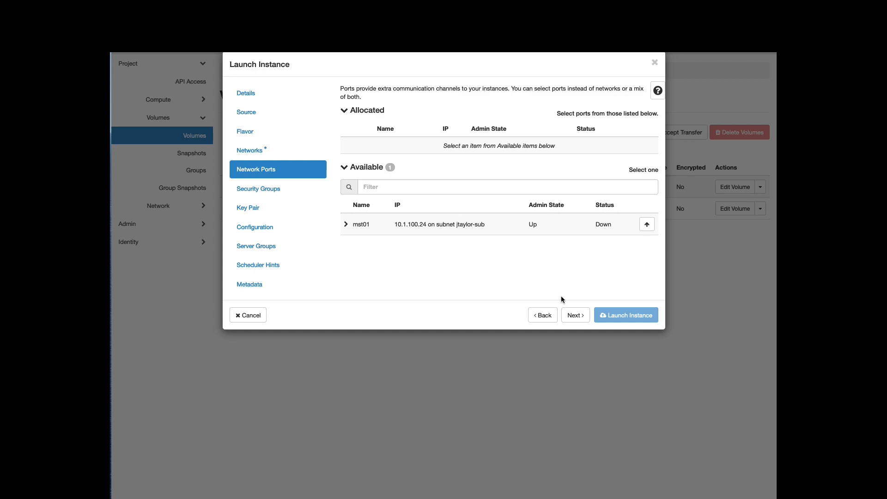
{"action": "left_click", "coordinate": [647, 224]}
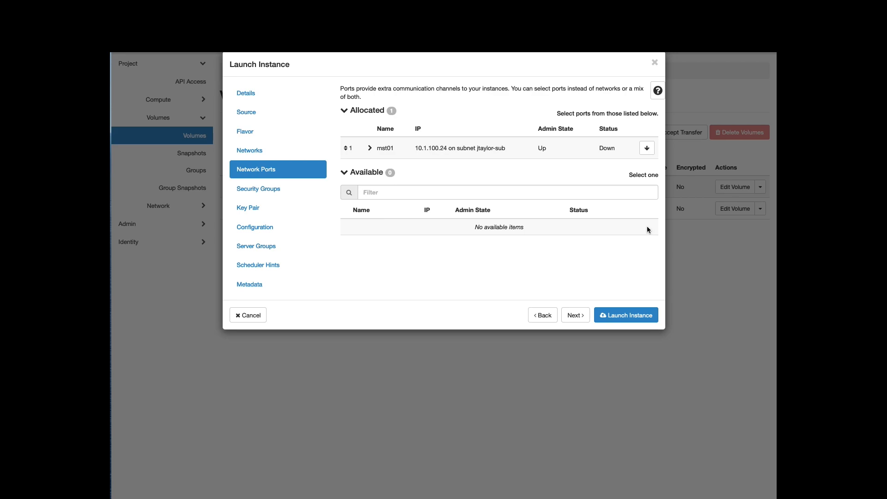
{"action": "left_click", "coordinate": [637, 316]}
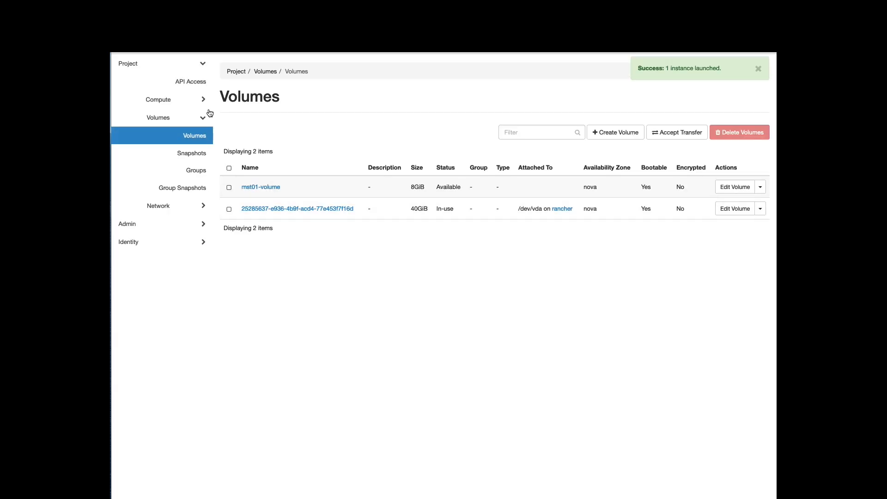
Open the instances list to check the status of mst01-vb
{"action": "left_click", "coordinate": [204, 105]}
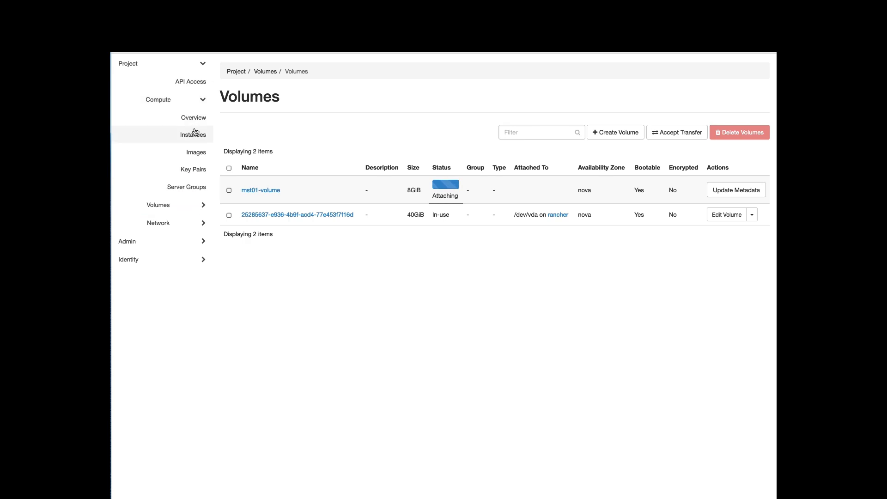
{"action": "left_click", "coordinate": [195, 133]}
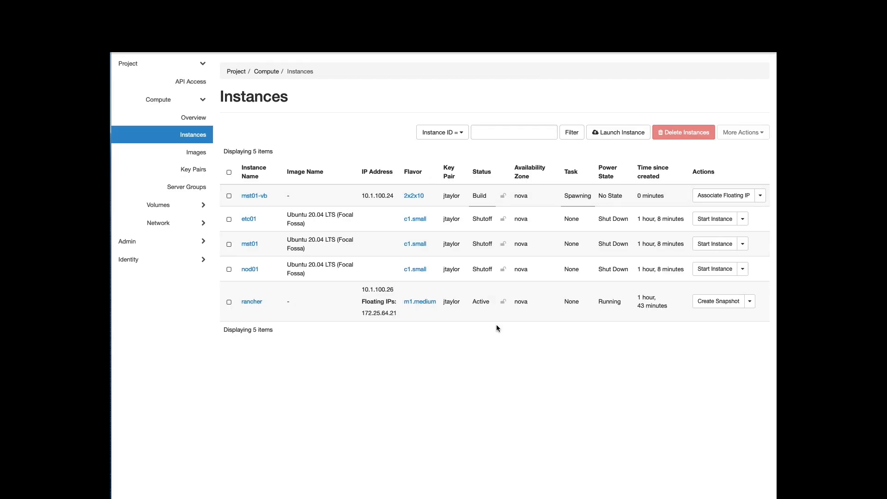